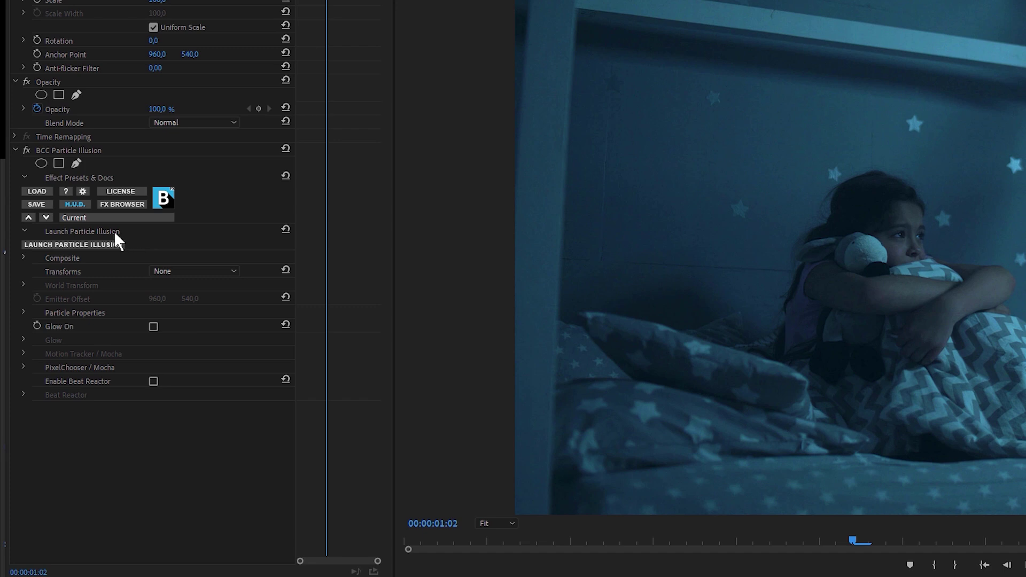
# Launch the bedroom clip's effect in the Particle Illusion editor and play the sparkles smoke animation.
pyautogui.click(113, 244)
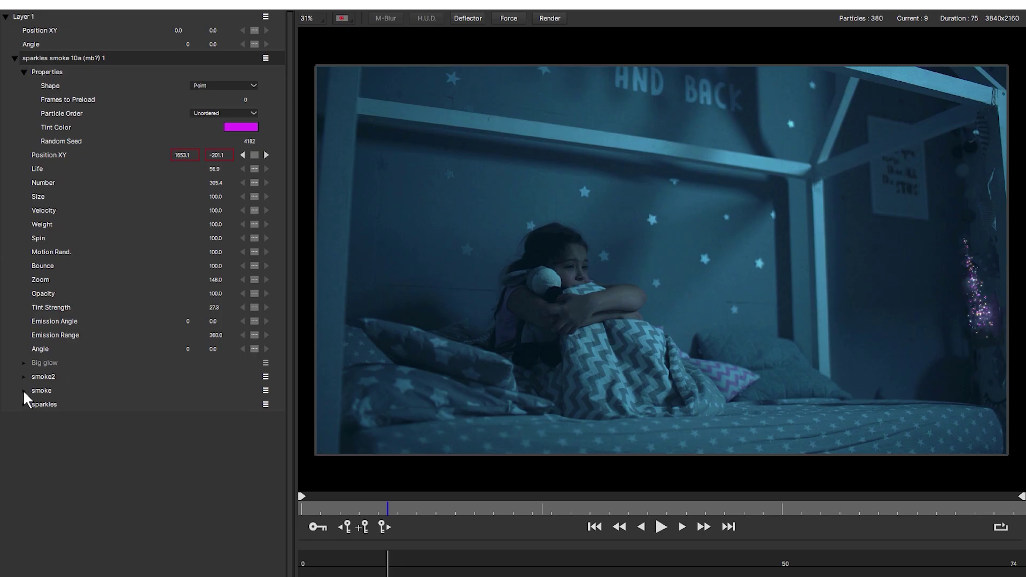
pyautogui.press('space')
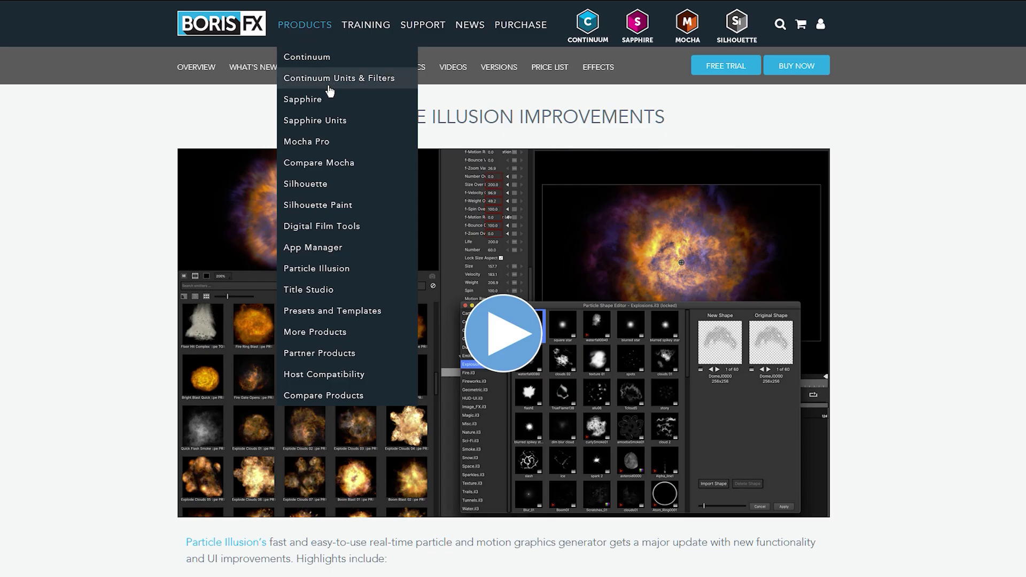
# Open the Continuum Units & Filters page and scroll through the Continuum 2020.5 release details.
pyautogui.click(330, 79)
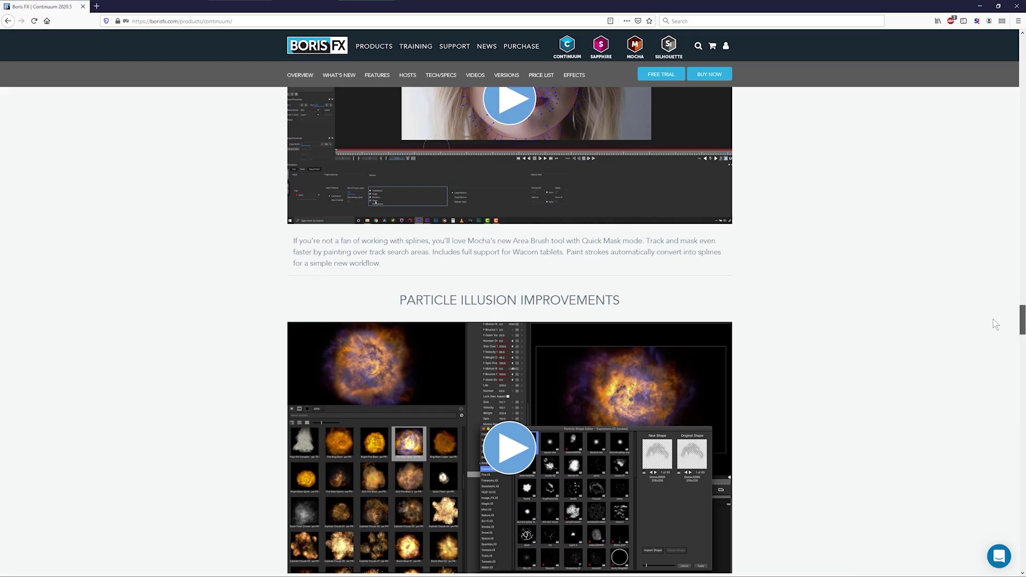
pyautogui.scroll(-4, 992, 323)
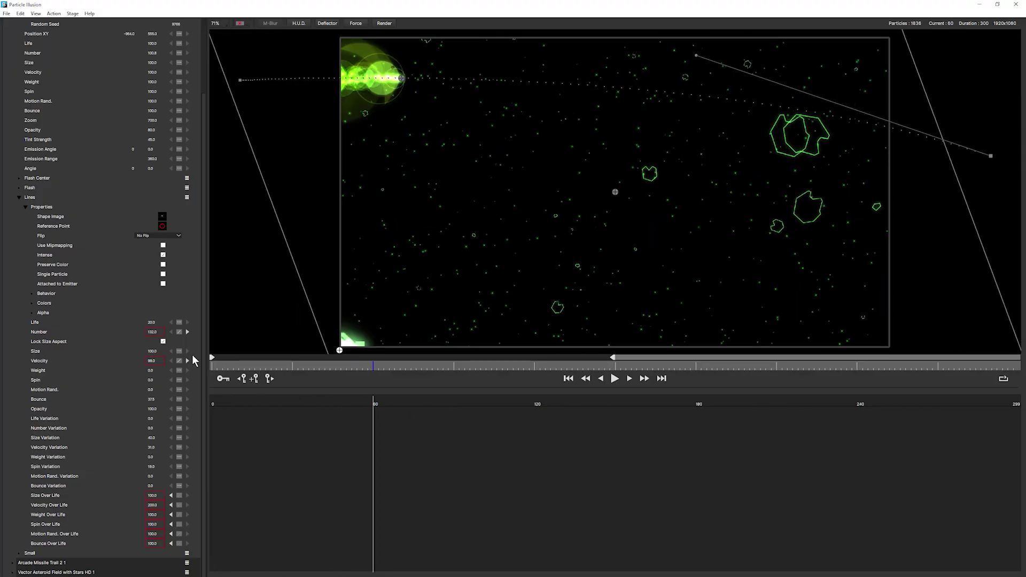
# Display the Lines emitter's Velocity curve in the graph editor.
pyautogui.click(174, 360)
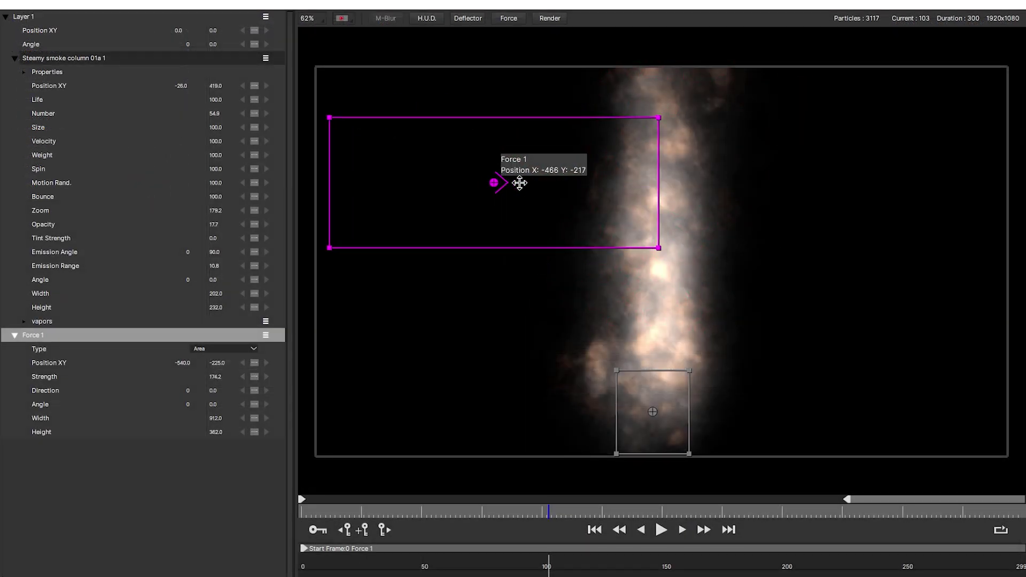
# Move Force 1 beside the smoke column and play the scene to watch particles spread.
pyautogui.moveTo(519, 178); pyautogui.dragTo(556, 191)
pyautogui.click(661, 530)
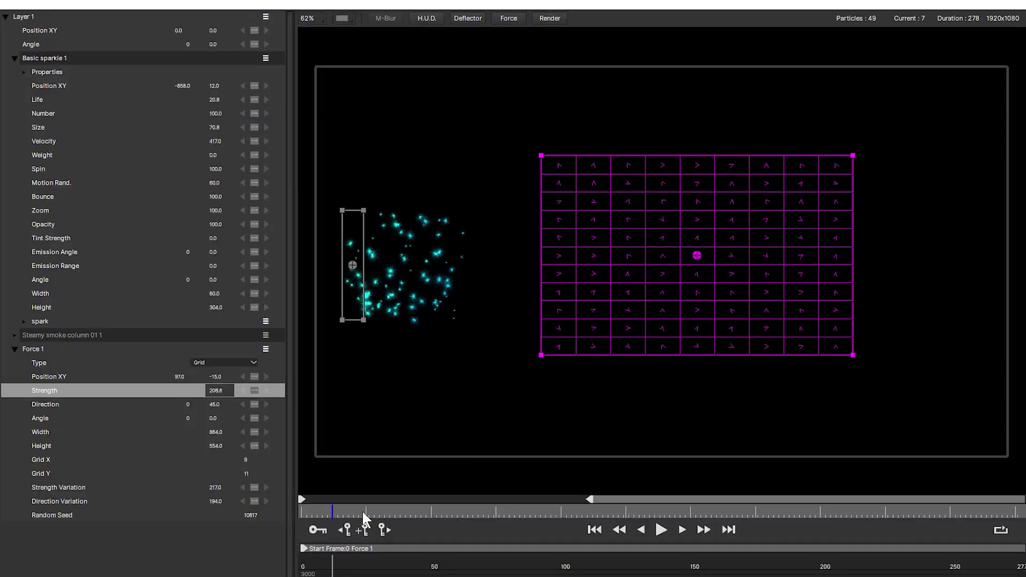
pyautogui.moveTo(362, 512); pyautogui.dragTo(508, 507)
# Play the grid force scene, set Direction Variation to 0.0, and play the deflector scene.
pyautogui.press('space')
pyautogui.moveTo(230, 501); pyautogui.dragTo(270, 503)
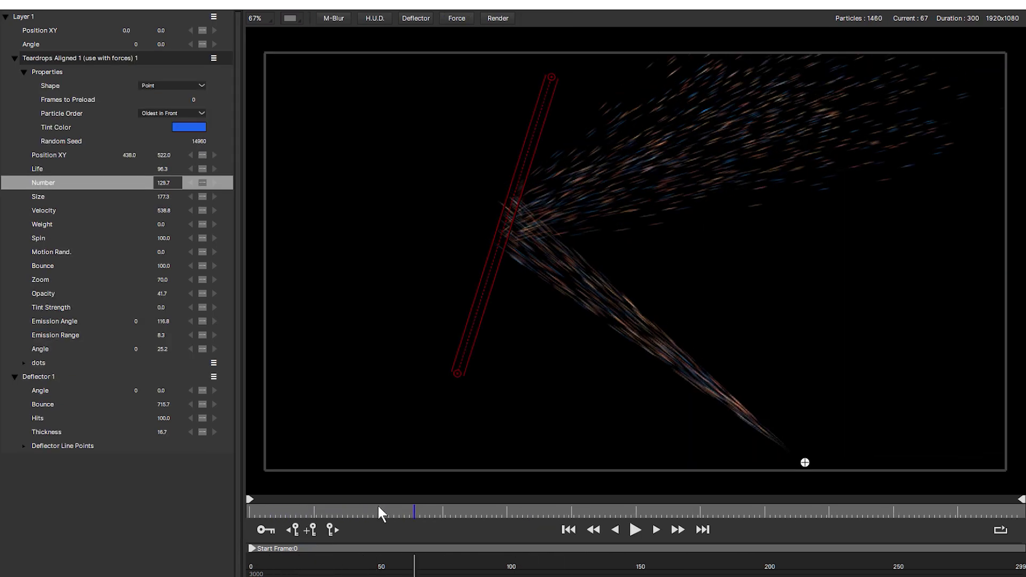
pyautogui.click(632, 530)
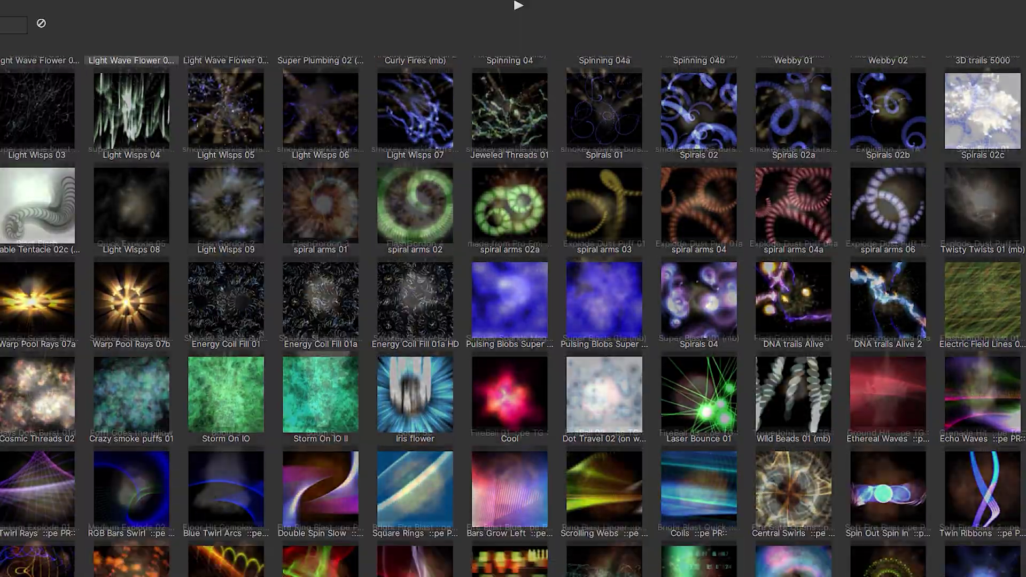
# Scroll through the emitter preset library's thumbnails.
pyautogui.scroll(-15, 513, 315)
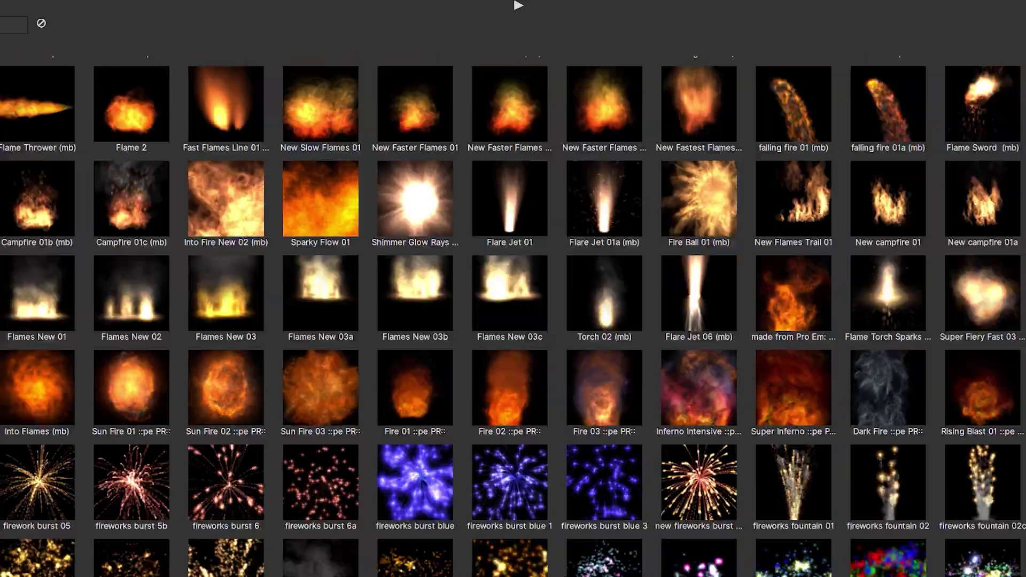
pyautogui.scroll(-15, 513, 316)
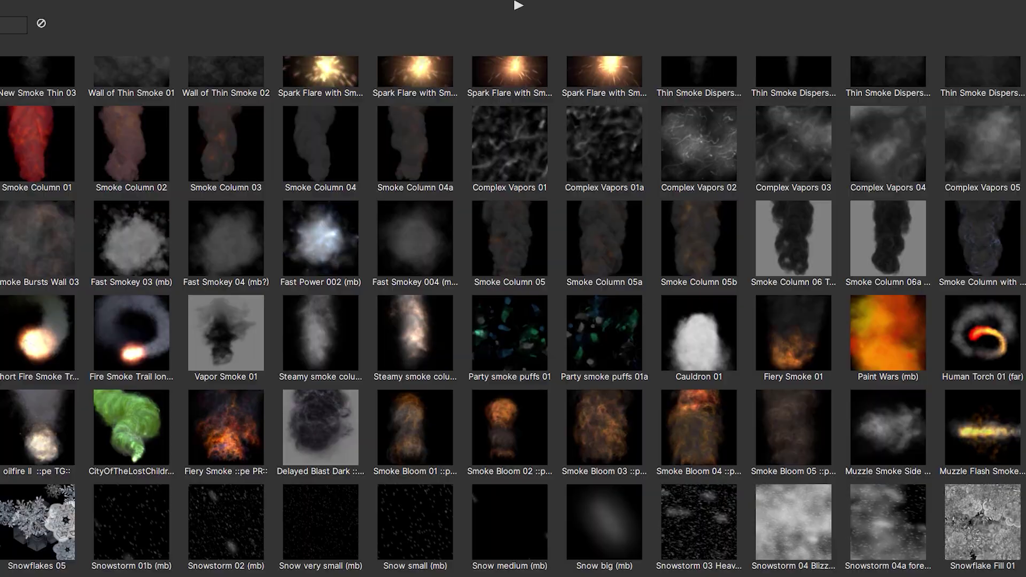
pyautogui.scroll(-8, 513, 316)
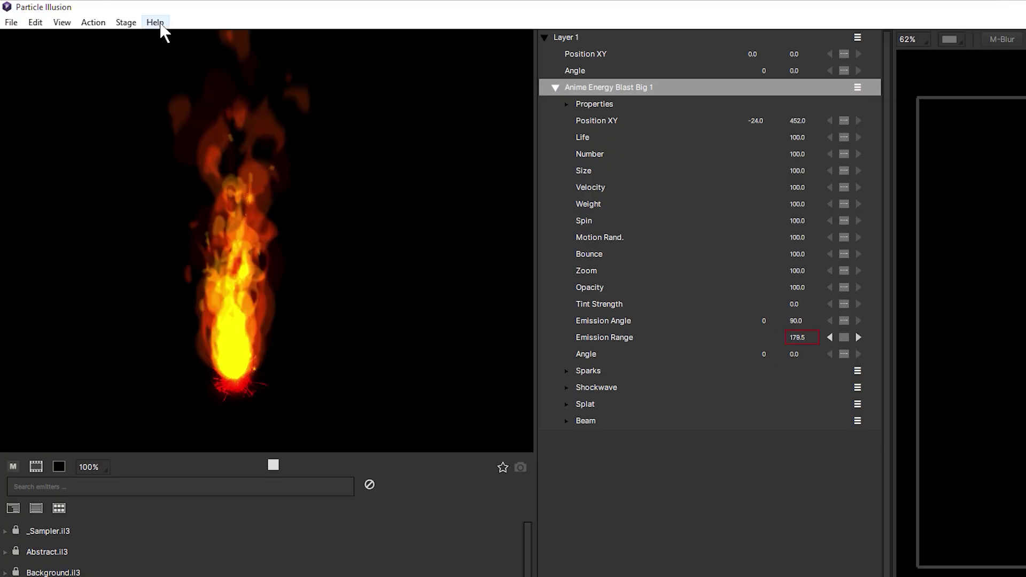
# Use Help > Download Emitters and start downloading the emitter libraries from the Boris FX site.
pyautogui.click(155, 22)
pyautogui.click(257, 54)
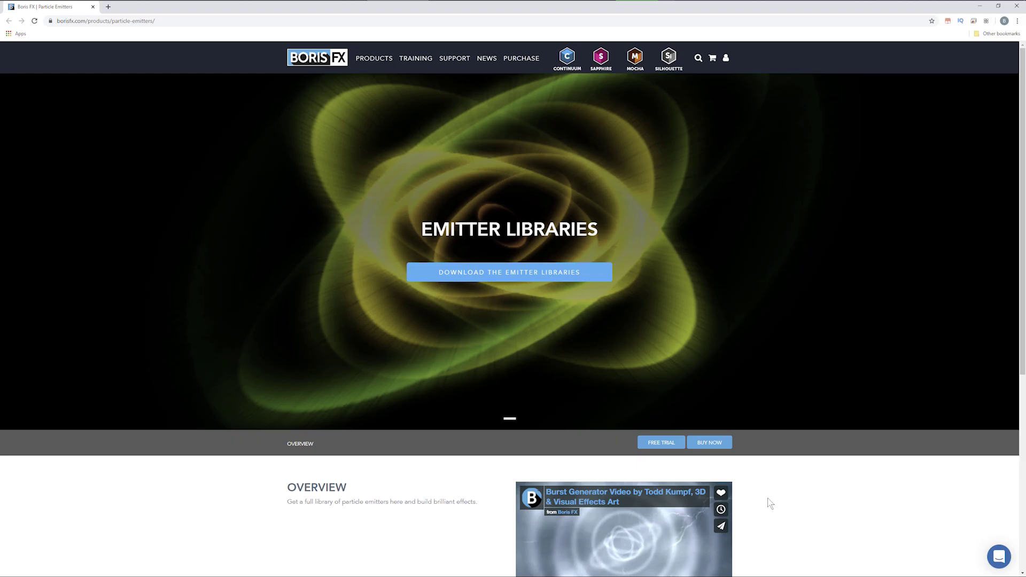
pyautogui.click(535, 276)
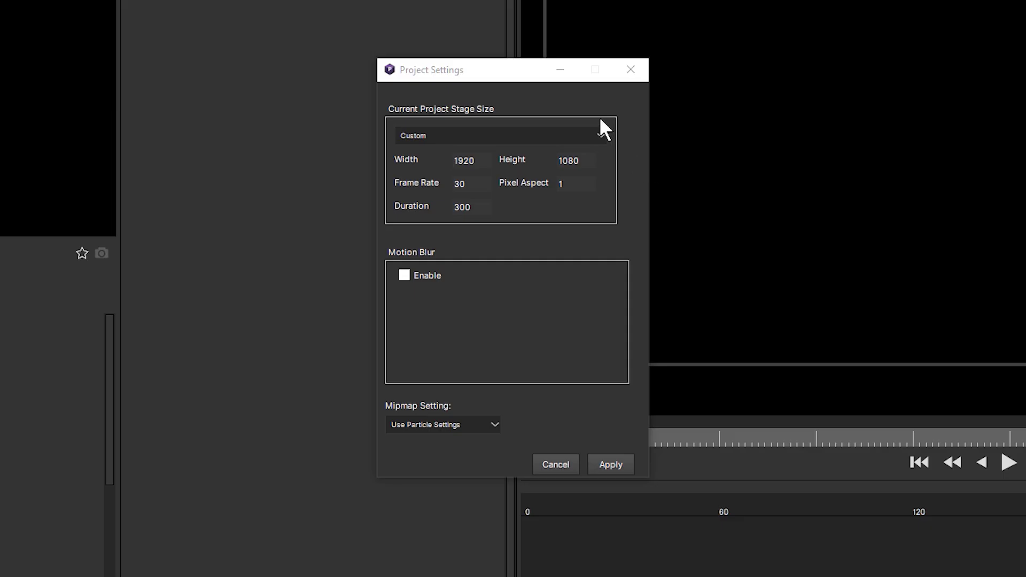
# Set the stage to 7680 x 4320 at 25 fps, then add and play an Anime Blast emitter.
pyautogui.click(601, 132)
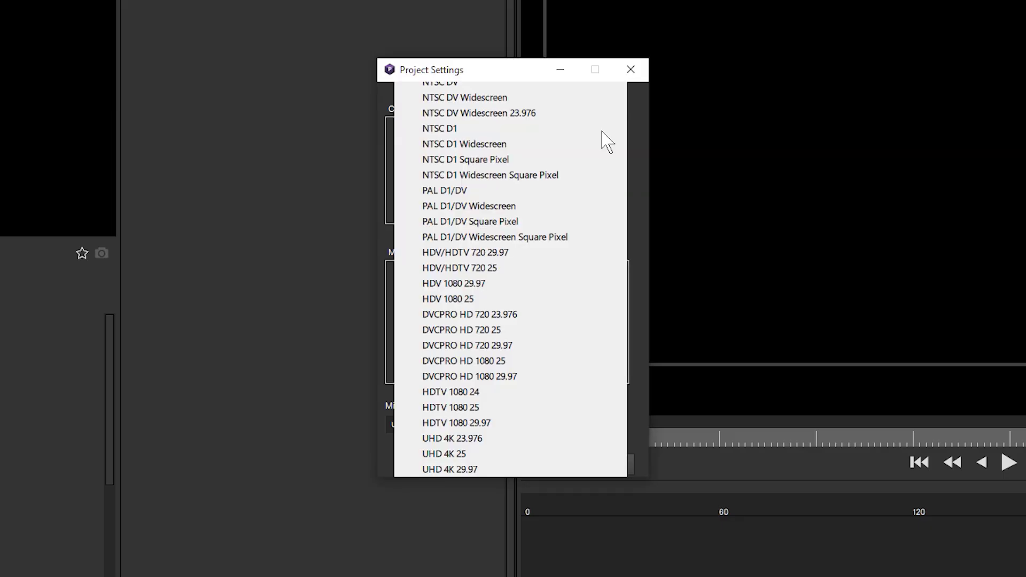
pyautogui.click(555, 468)
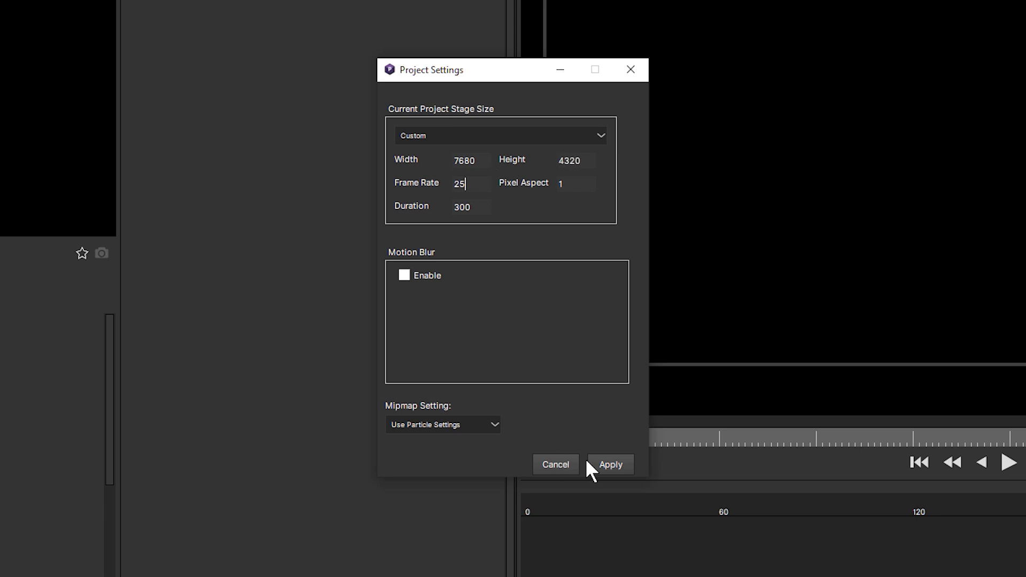
pyautogui.click(611, 464)
pyautogui.click(572, 288)
pyautogui.press('space')
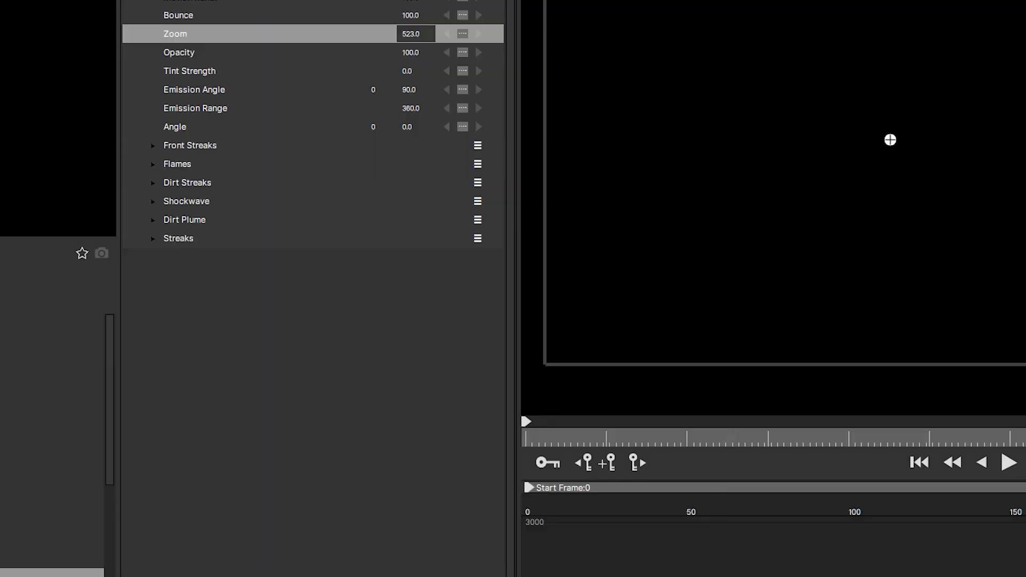
# Review default stage sizes in Preferences, then open the plugin's Project Settings via View.
pyautogui.hotkey('ctrl', ',')
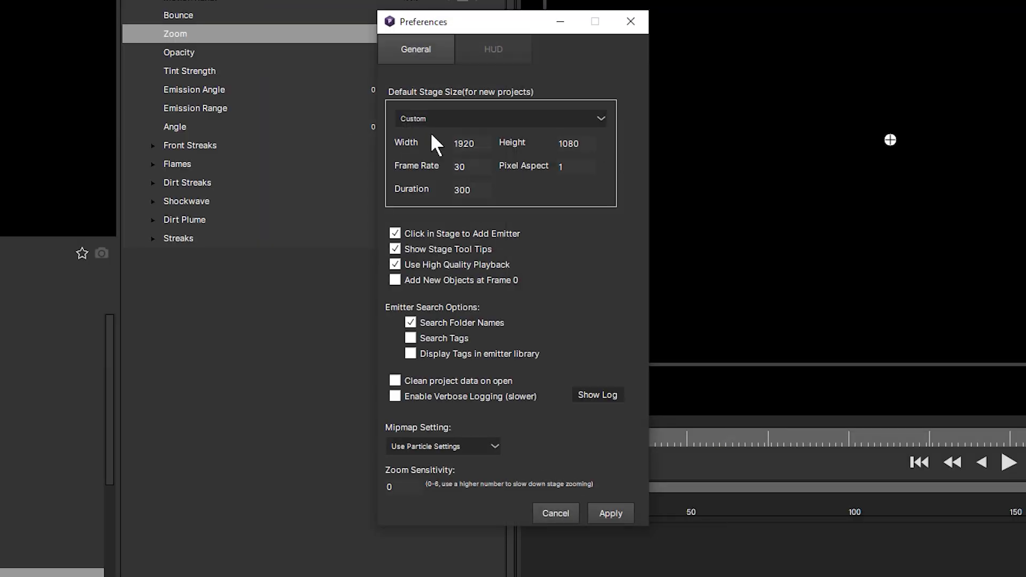
pyautogui.click(601, 119)
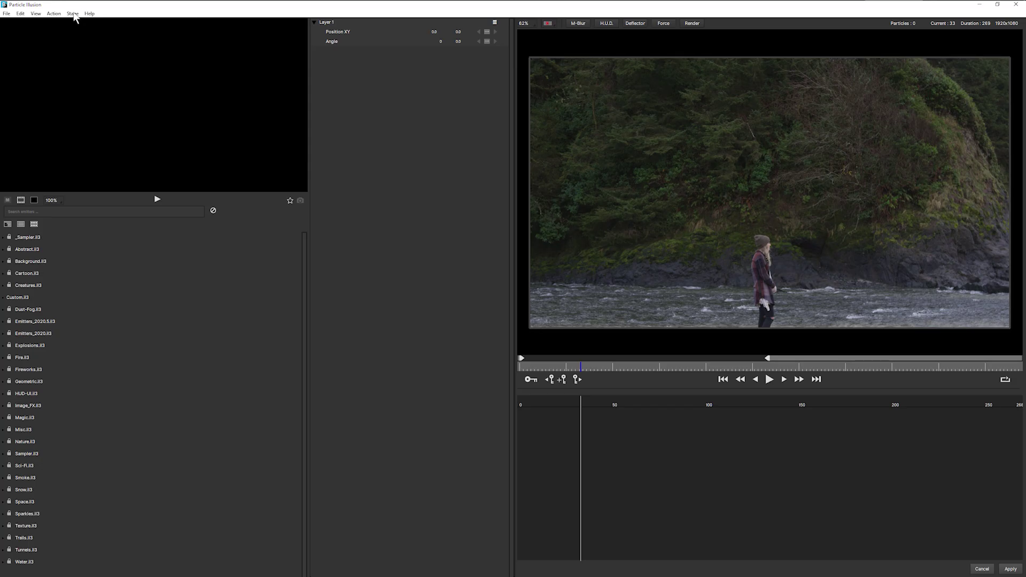
pyautogui.click(33, 14)
pyautogui.click(57, 63)
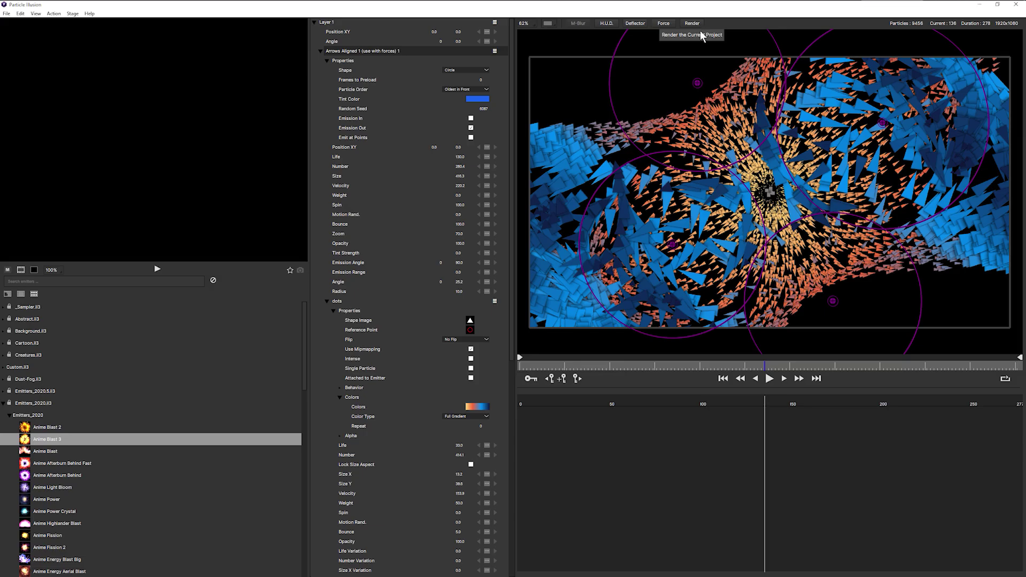
# Open Render and Export Settings and view the Resolution dropdown options.
pyautogui.click(699, 30)
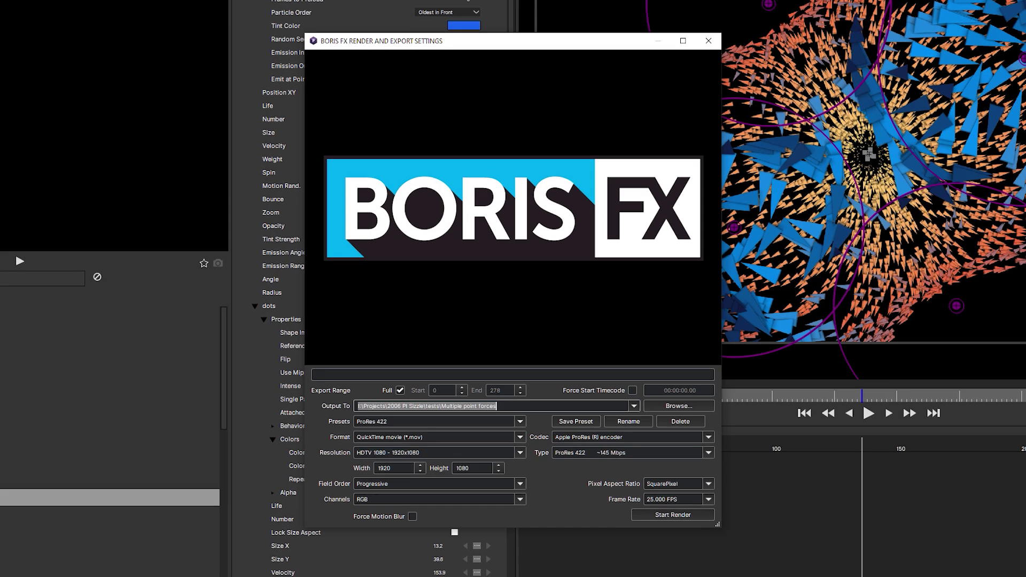
pyautogui.click(521, 457)
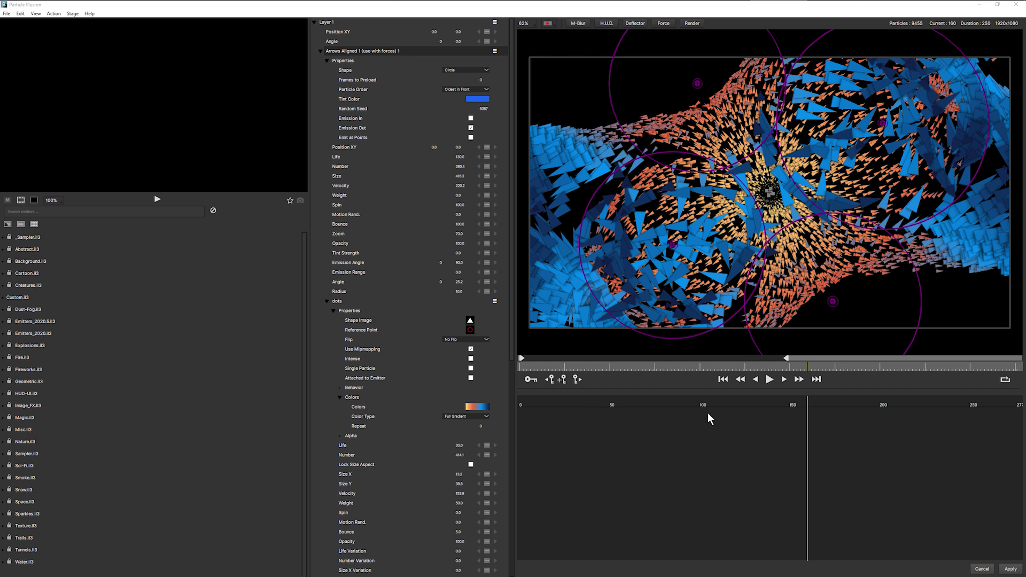
# Close the settings, scrub the comp, and set Composite Style to Alpha + Apply Mode.
pyautogui.click(988, 556)
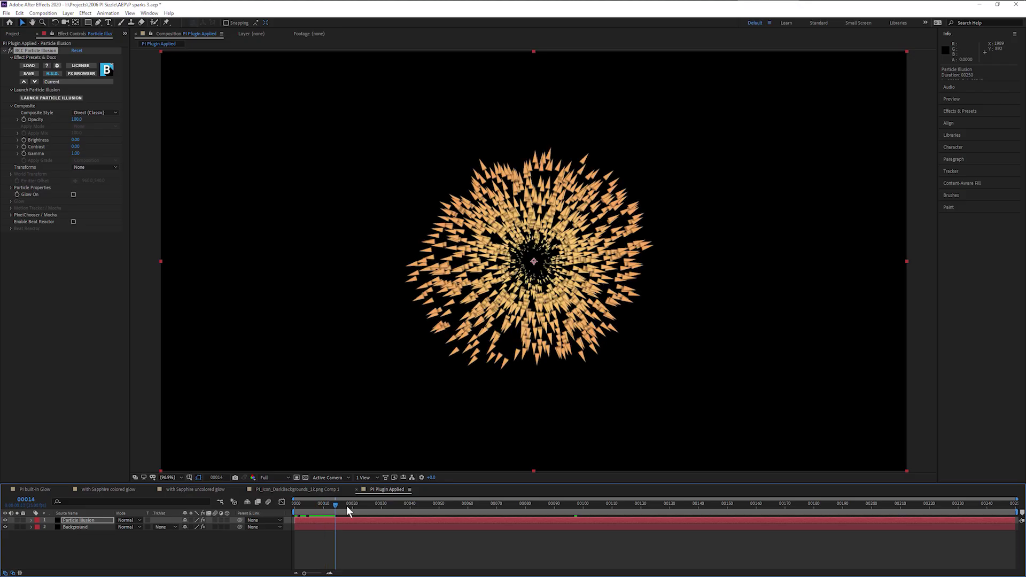
pyautogui.moveTo(347, 506); pyautogui.dragTo(516, 510)
pyautogui.click(110, 111)
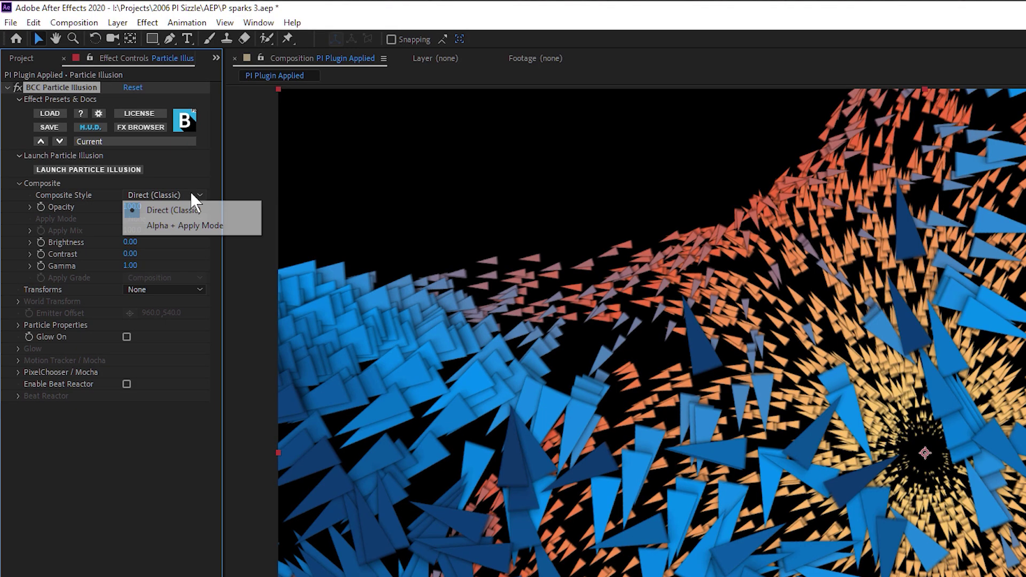
pyautogui.click(207, 230)
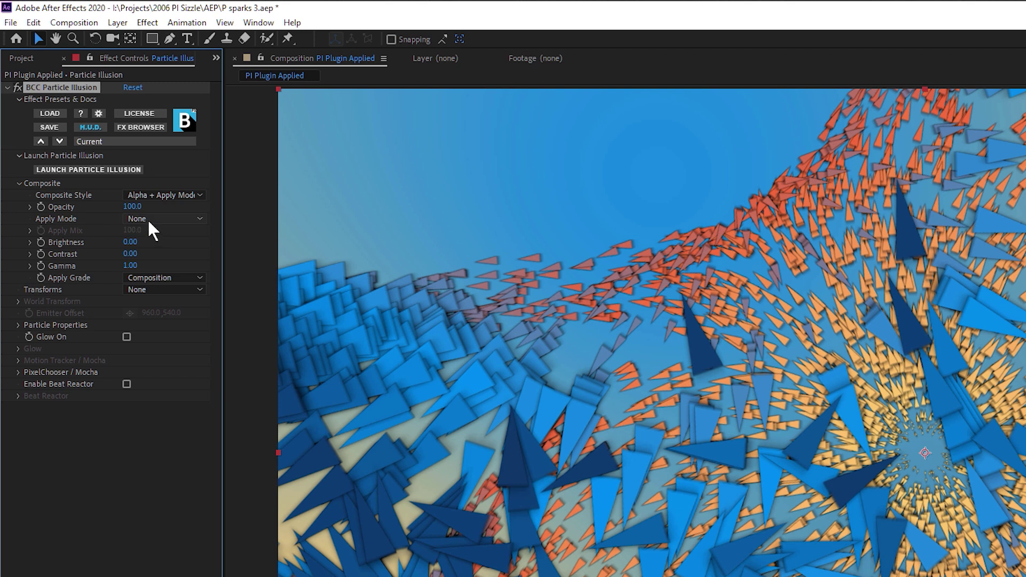
# Set the Apply Mode to Multiply, then change it to Soft Light.
pyautogui.click(153, 219)
pyautogui.click(162, 294)
pyautogui.click(191, 230)
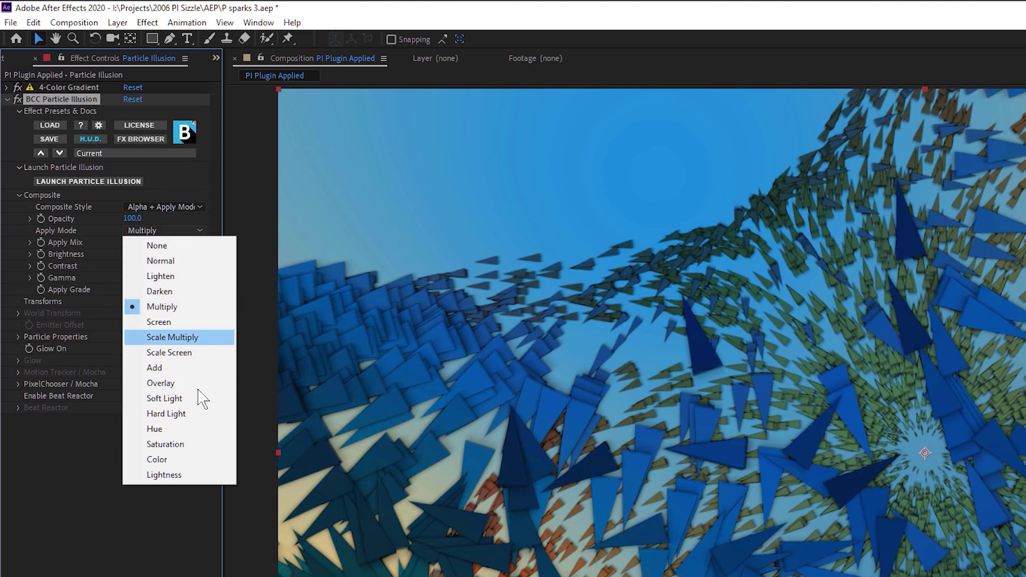
pyautogui.click(164, 398)
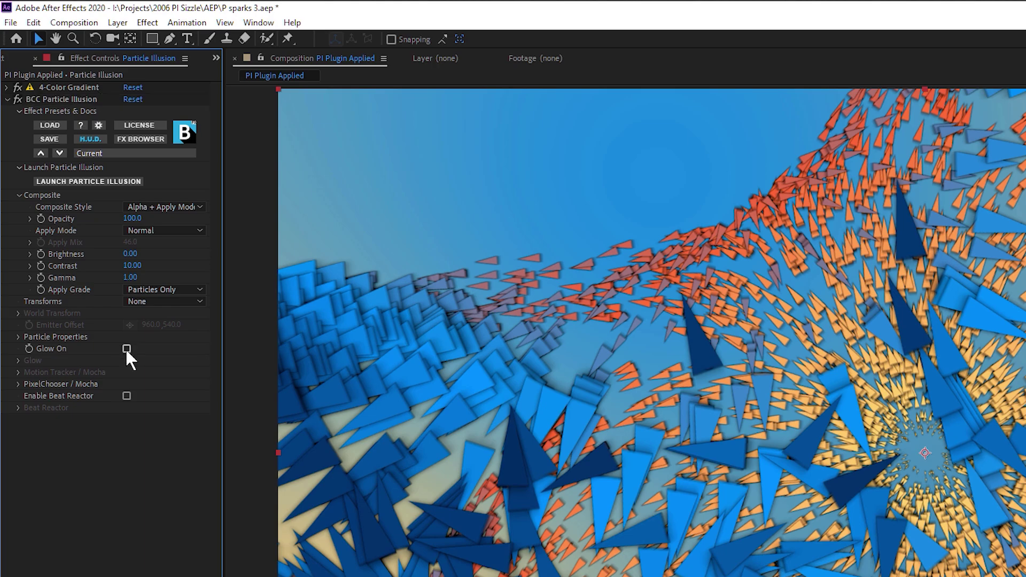
# Turn on Glow at intensity 80 for Particles Only, raising Glow Threshold and widening Glow Radius.
pyautogui.click(73, 200)
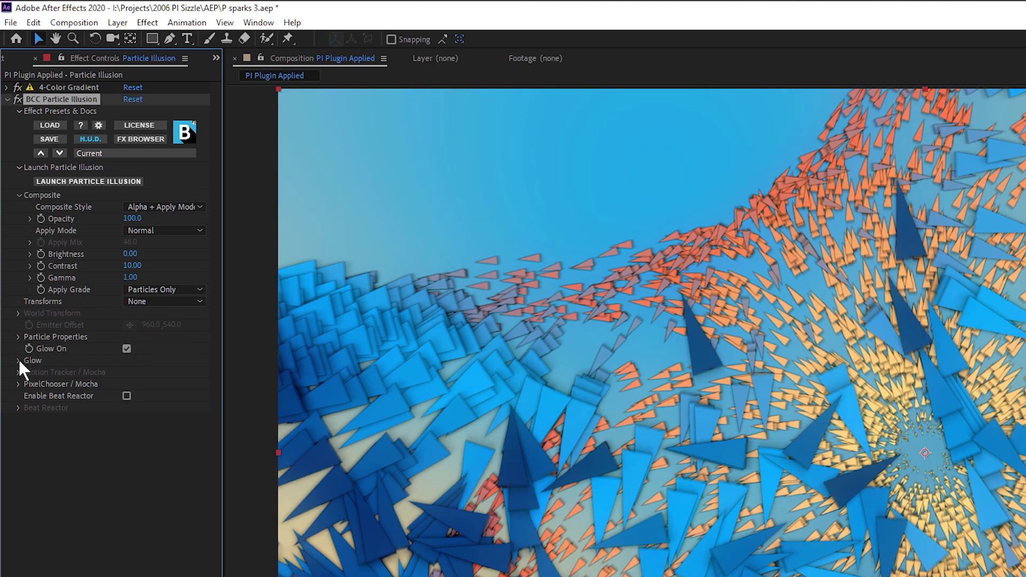
pyautogui.click(10, 207)
pyautogui.moveTo(197, 367); pyautogui.dragTo(170, 368)
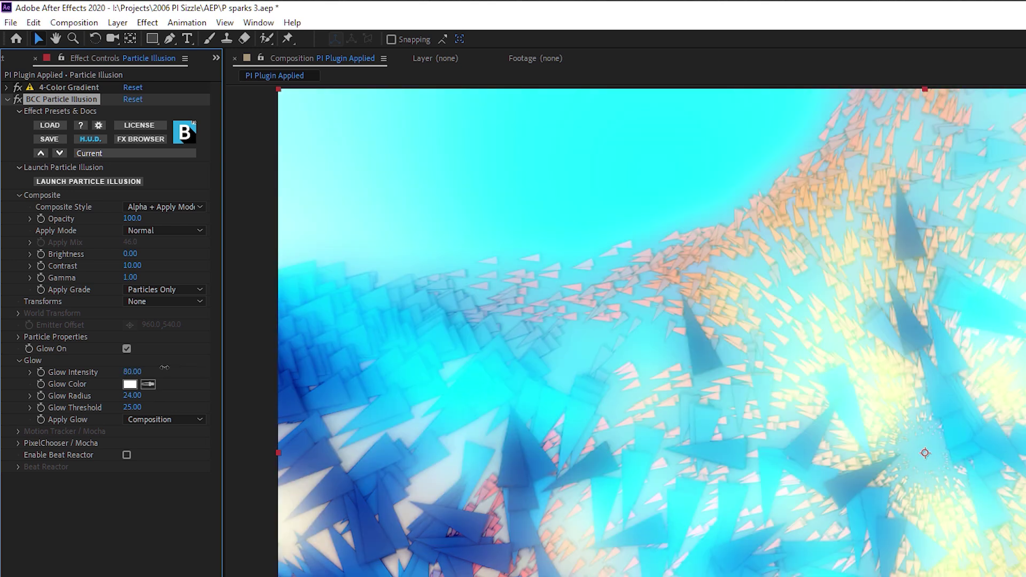
pyautogui.click(157, 451)
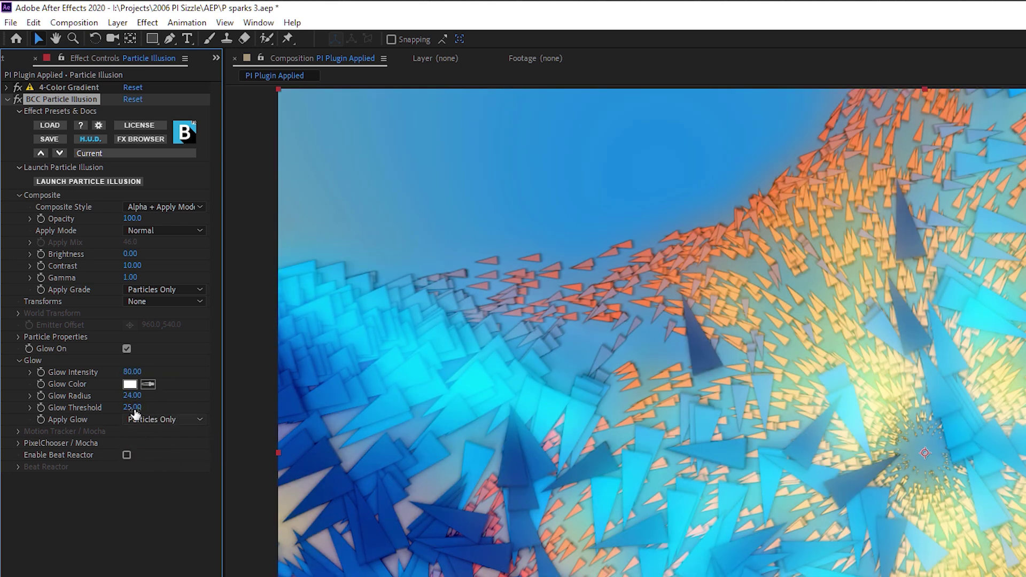
pyautogui.moveTo(157, 407); pyautogui.dragTo(151, 407)
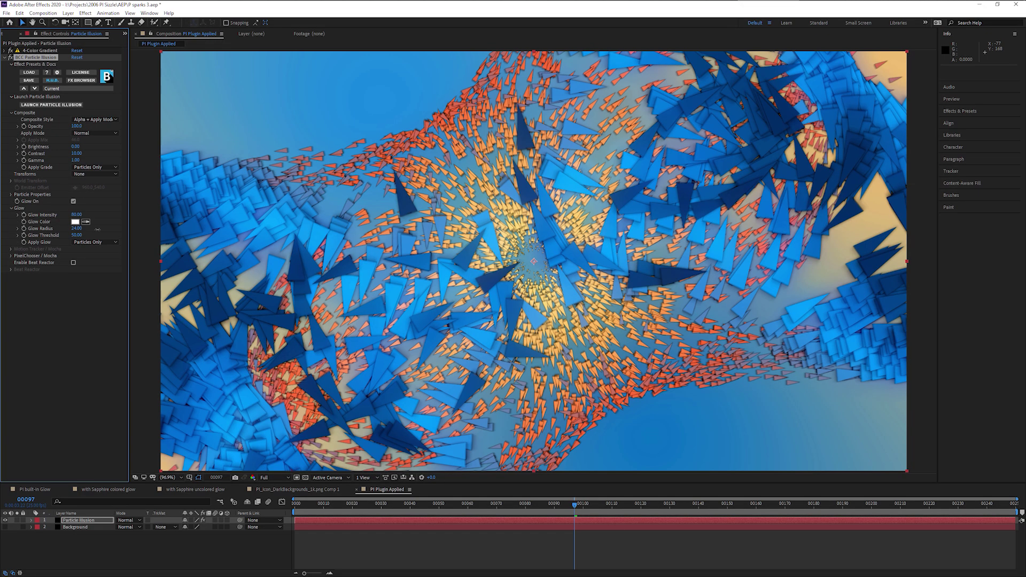
pyautogui.moveTo(97, 229); pyautogui.dragTo(100, 229)
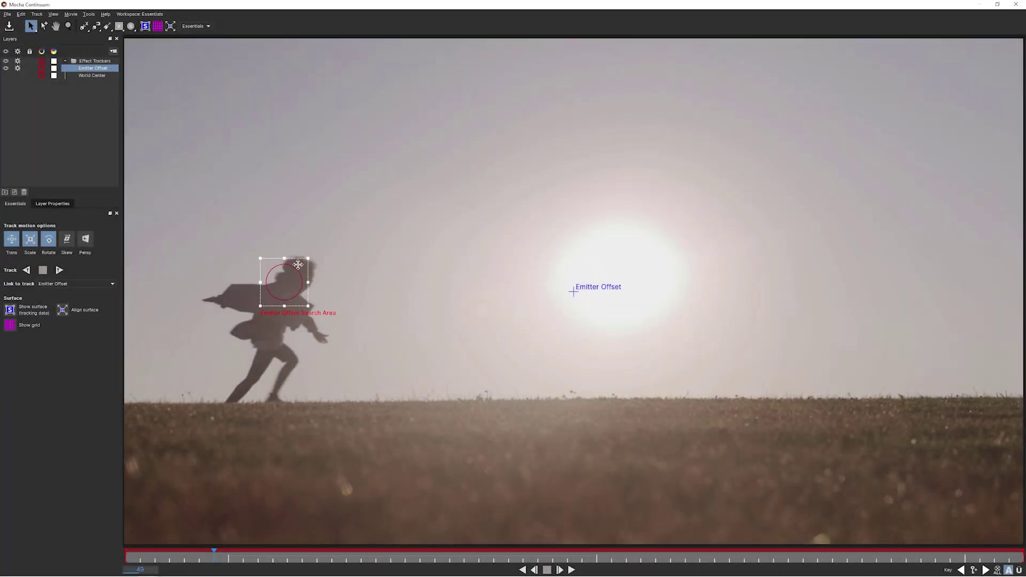
# Track the Emitter Offset layer on the child's head forward through the shot.
pyautogui.click(60, 271)
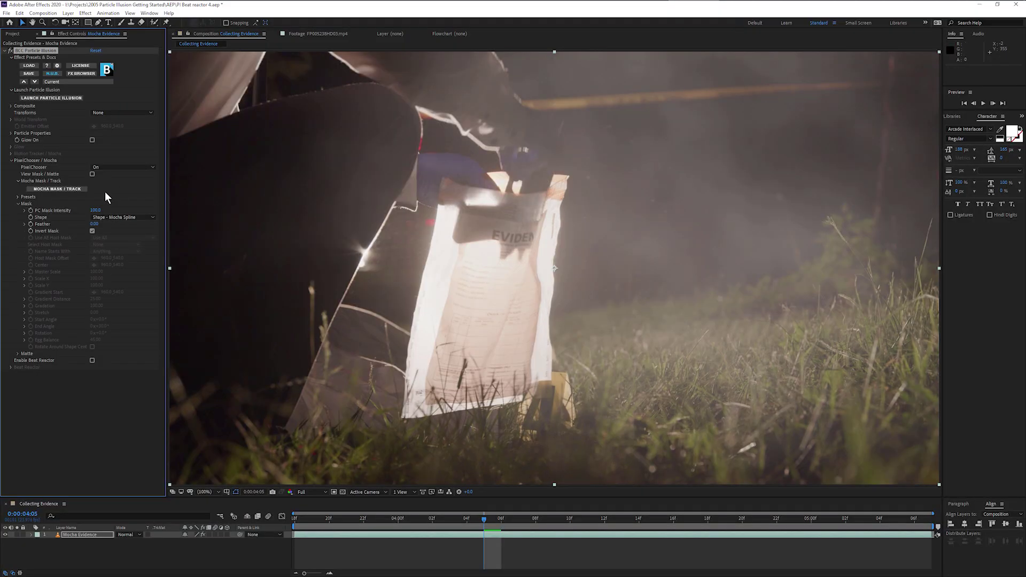
# Preview the Collecting Evidence composition to check the Mocha-masked particles on the evidence bag.
pyautogui.press('space')
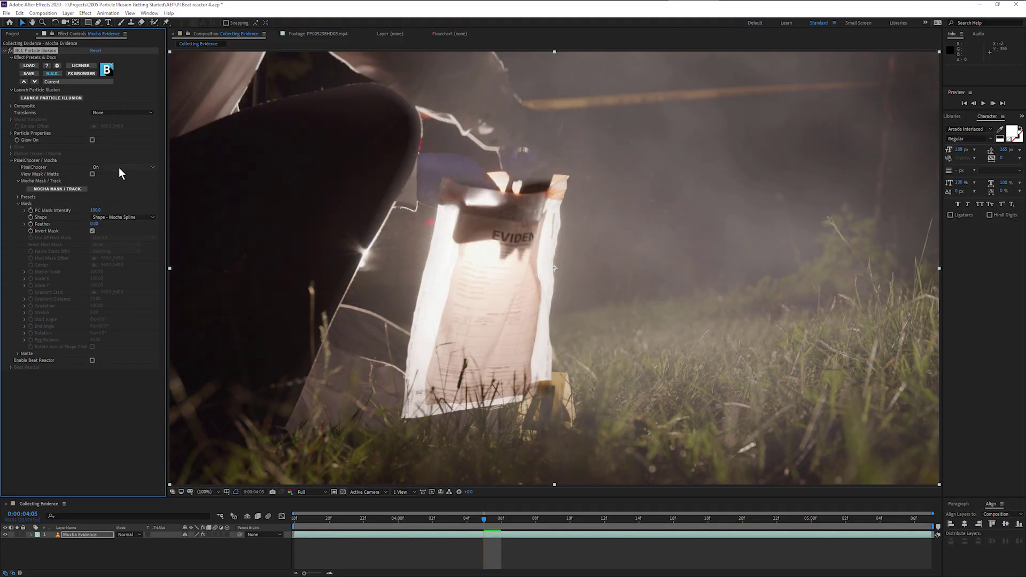
pyautogui.click(157, 570)
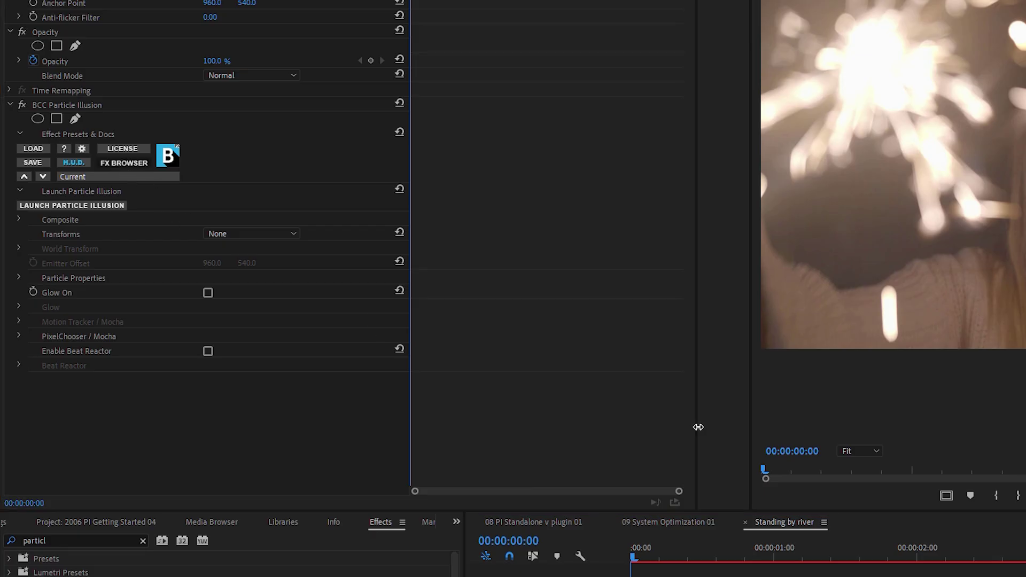
# Apply the LT_BlueWaveFlow preset from BCC FX Browser to the sparklers clip.
pyautogui.click(72, 216)
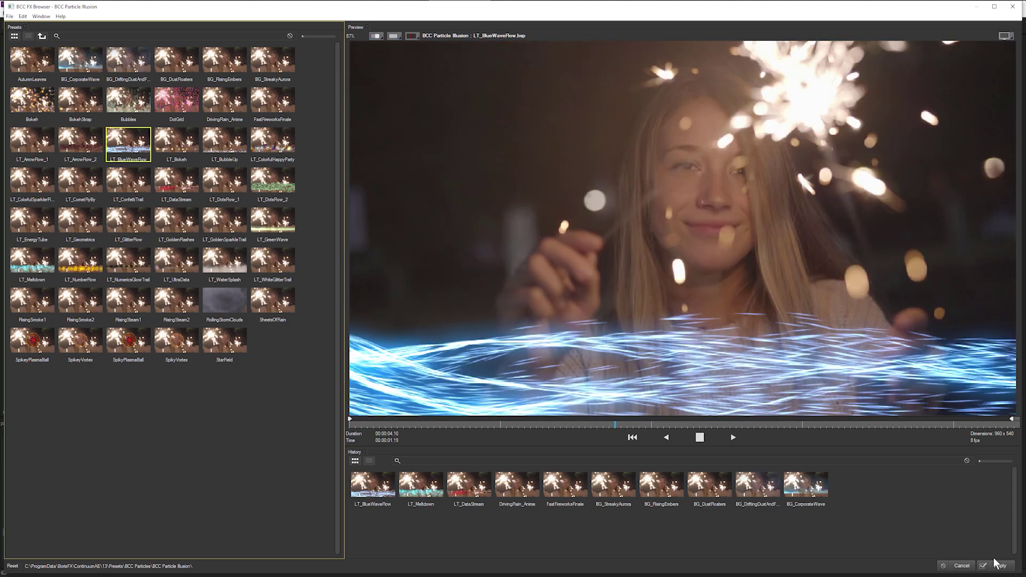
pyautogui.click(997, 565)
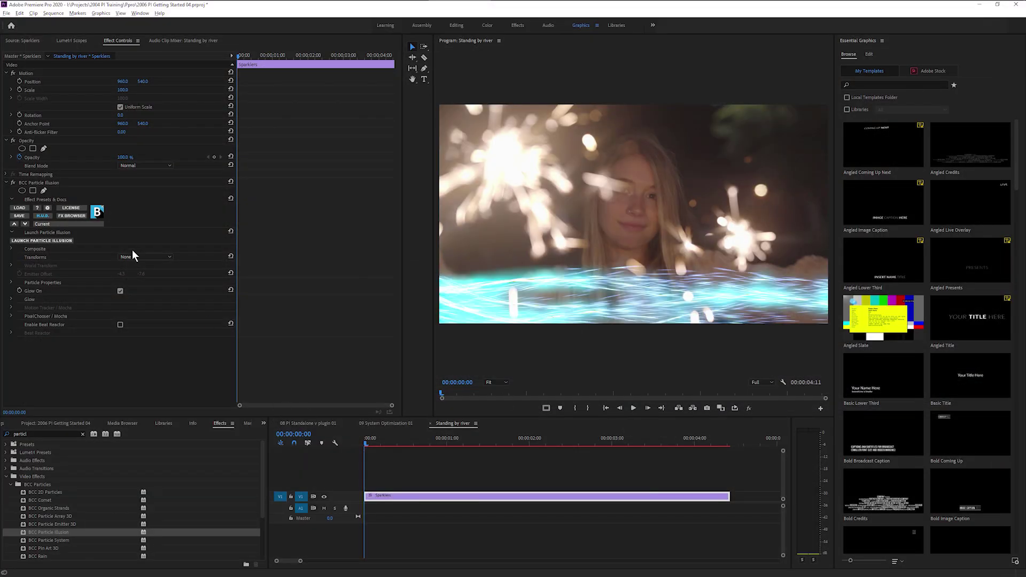
# Launch Particle Illusion on the blue wave effect and collapse the sparkle emitter's settings.
pyautogui.click(22, 241)
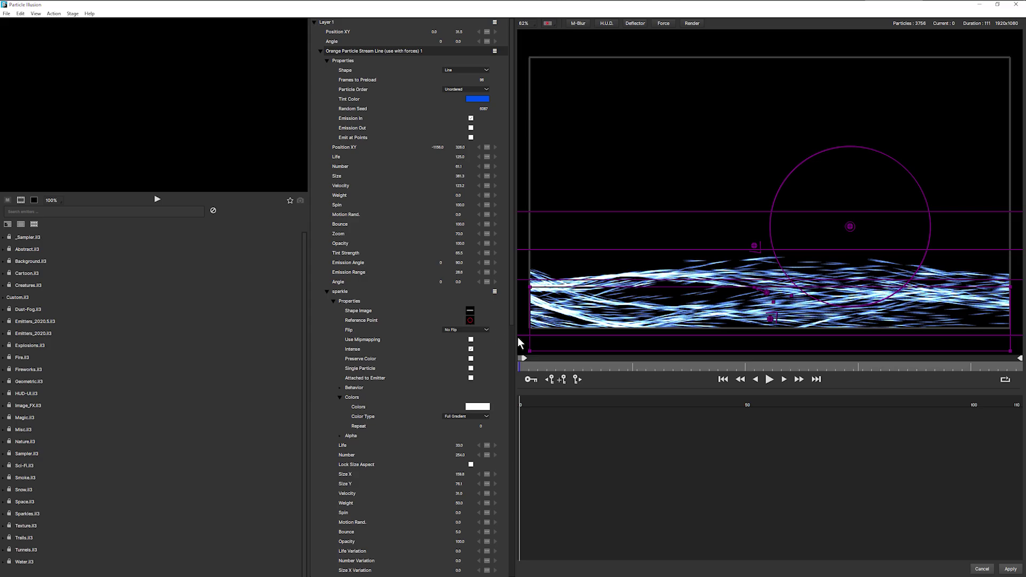
pyautogui.click(327, 291)
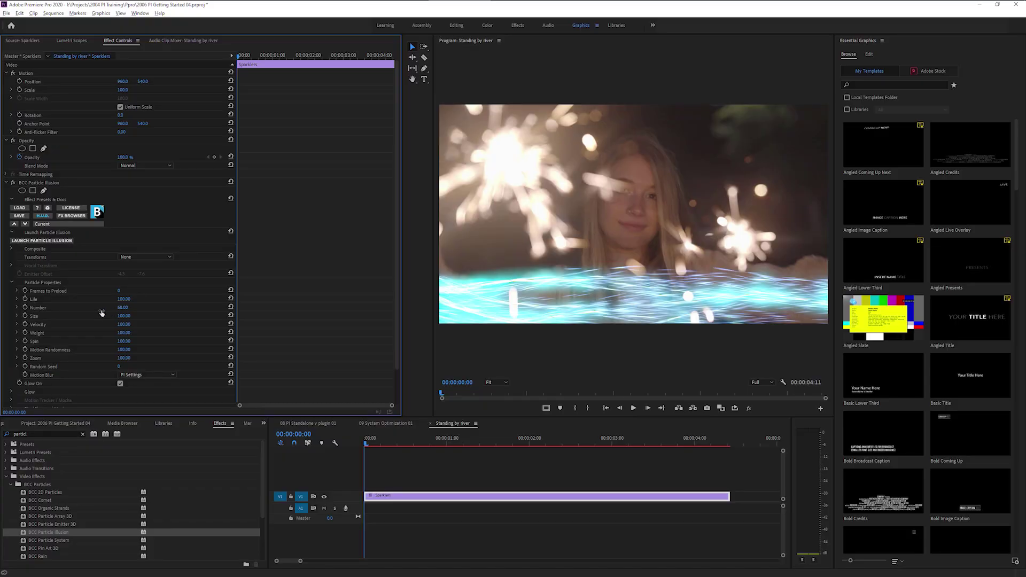
# Lower the sparklers' particle Number from 68 to 22, then add BCC Particle Illusion to the financial district clip.
pyautogui.moveTo(102, 313); pyautogui.dragTo(91, 314)
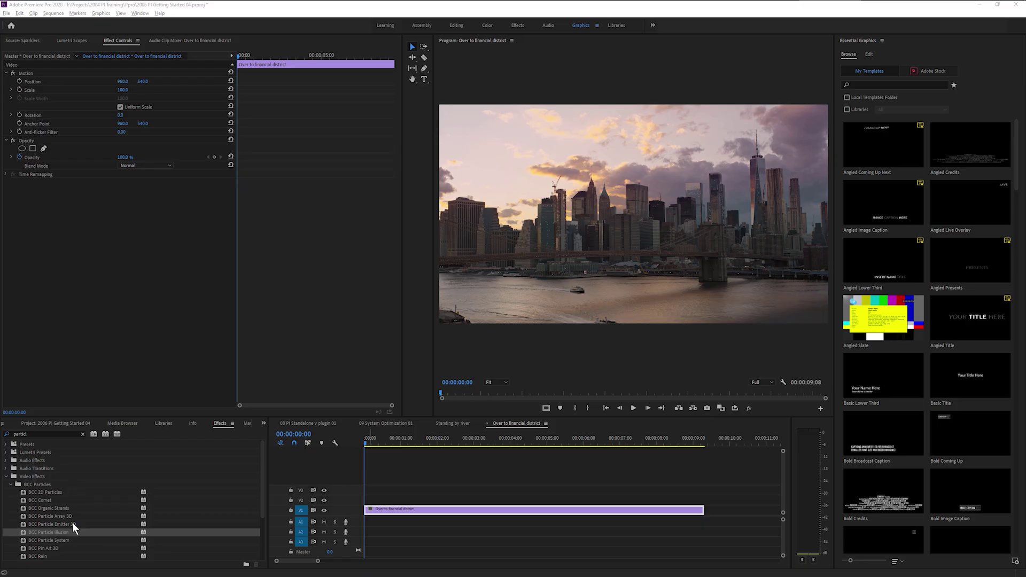
pyautogui.moveTo(53, 533); pyautogui.dragTo(422, 511)
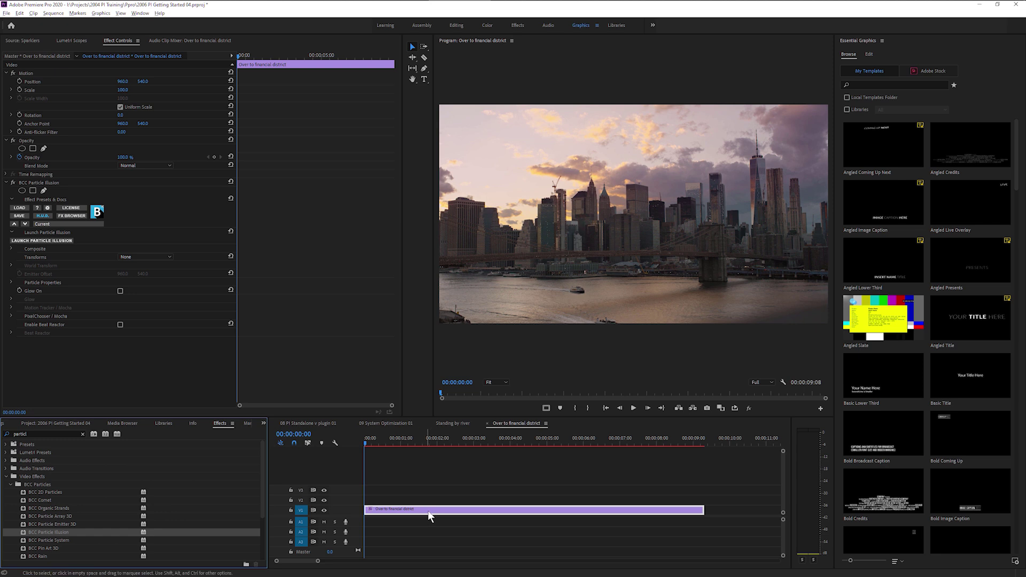
pyautogui.click(66, 241)
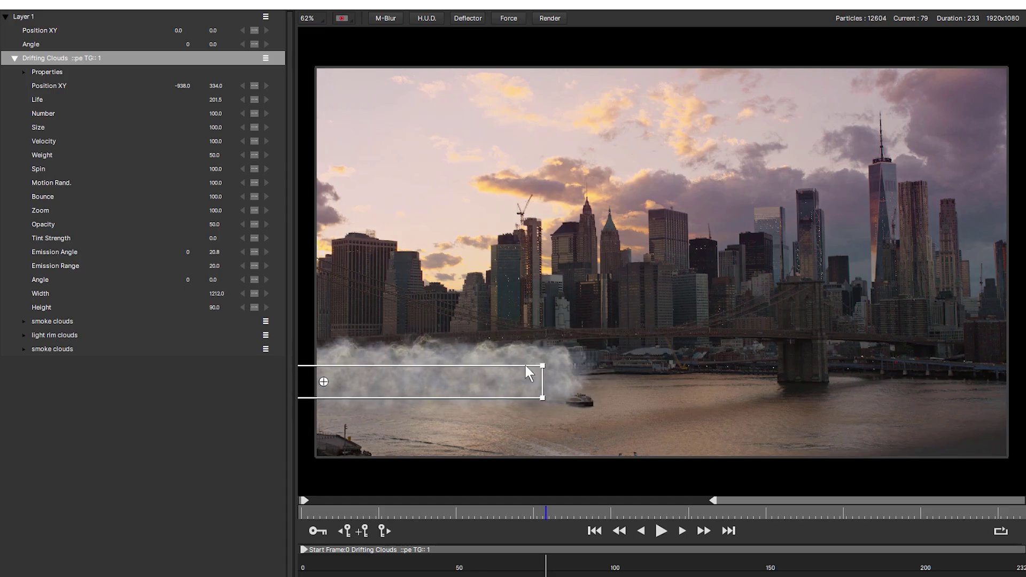
# Drop the Drifting Clouds emitter's opacity from 50 to about 3 and adjust its tint strength.
pyautogui.click(25, 73)
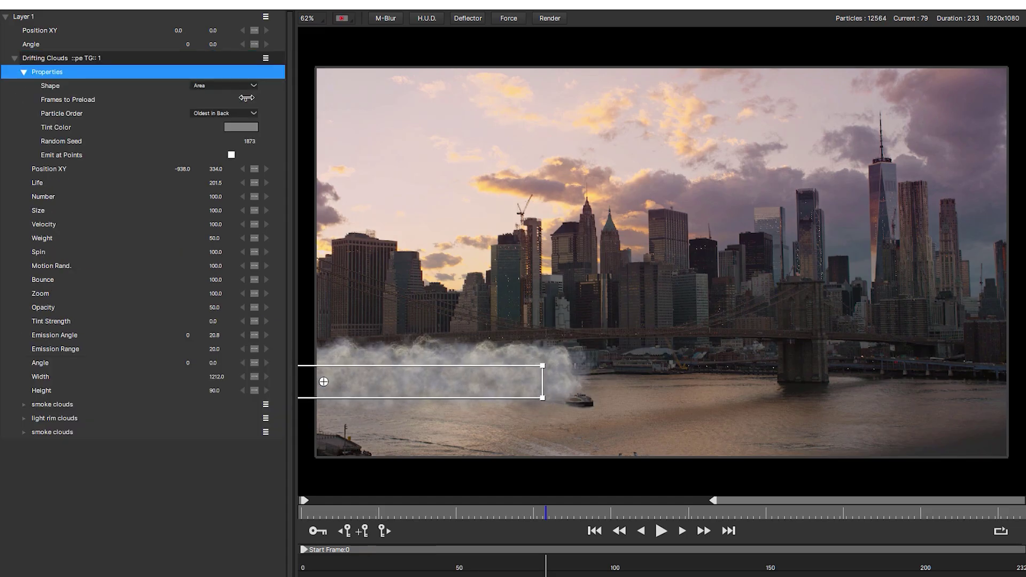
pyautogui.click(22, 72)
pyautogui.moveTo(214, 224); pyautogui.dragTo(186, 239)
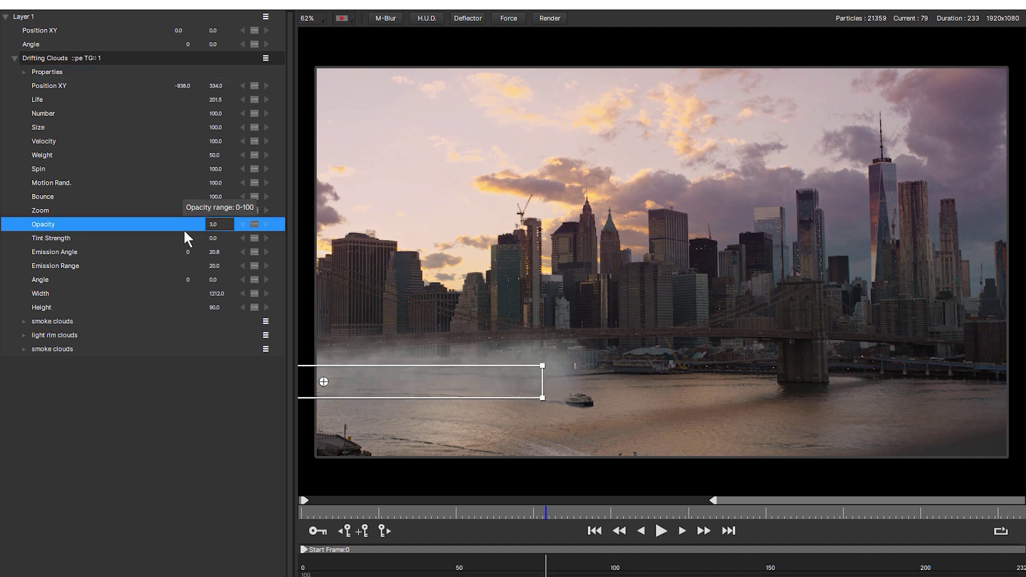
pyautogui.click(660, 532)
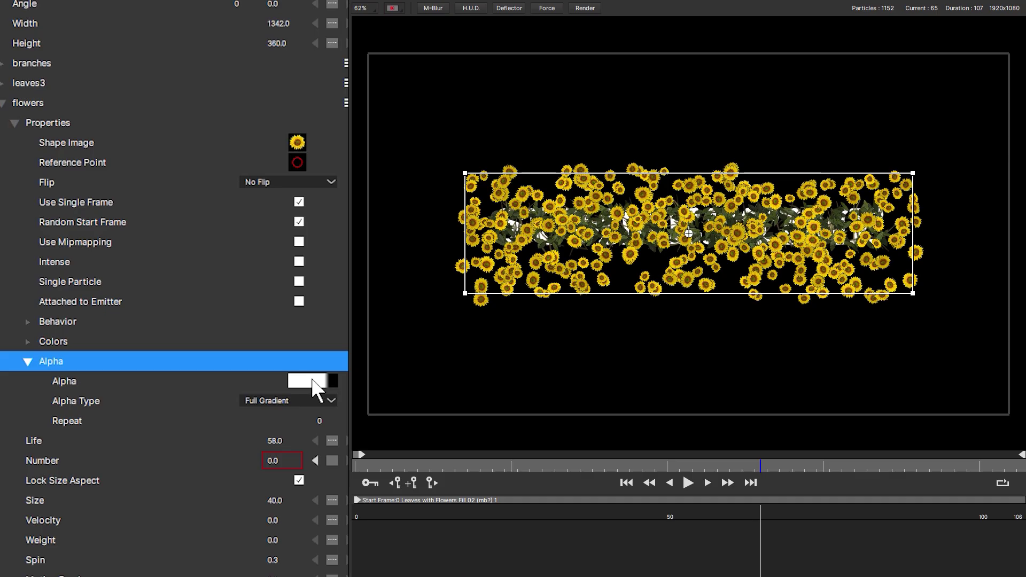
# Set the flowers emitter's Alpha Type to Alpha from layer.
pyautogui.click(316, 401)
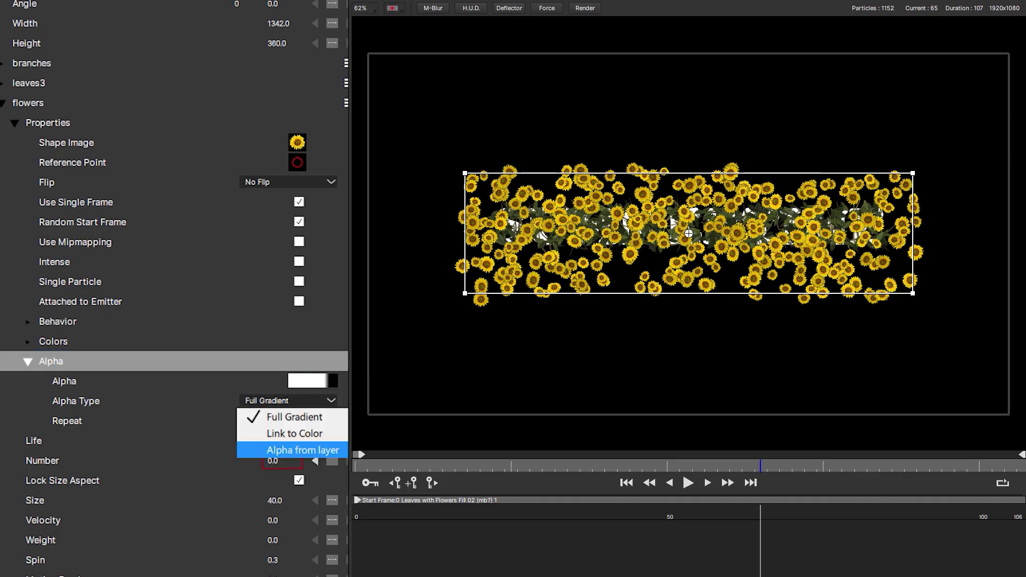
pyautogui.click(303, 450)
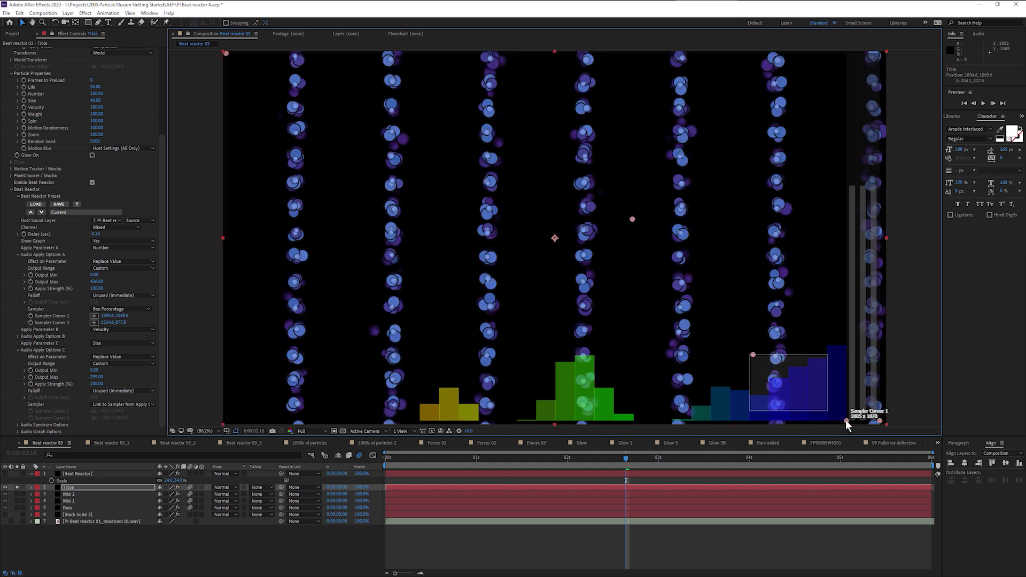
# Pull the Sampler Corner 2 handle up-left to widen the Treble sampler box over the spectrum.
pyautogui.moveTo(737, 341); pyautogui.dragTo(724, 331)
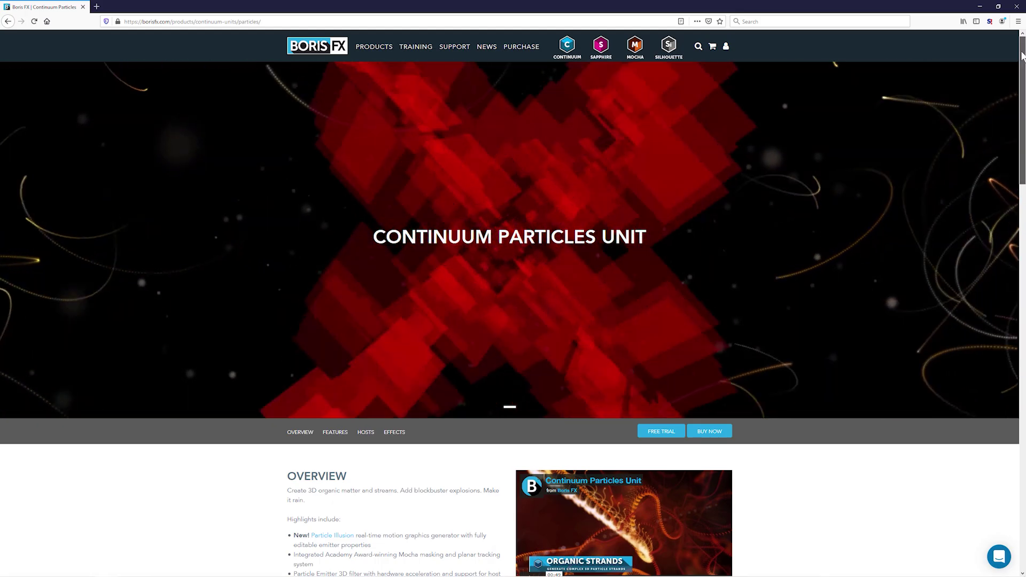
# Browse the Boris FX forum, then jump to the Particle Illusion tutorial videos.
pyautogui.moveTo(1022, 55); pyautogui.dragTo(1023, 69)
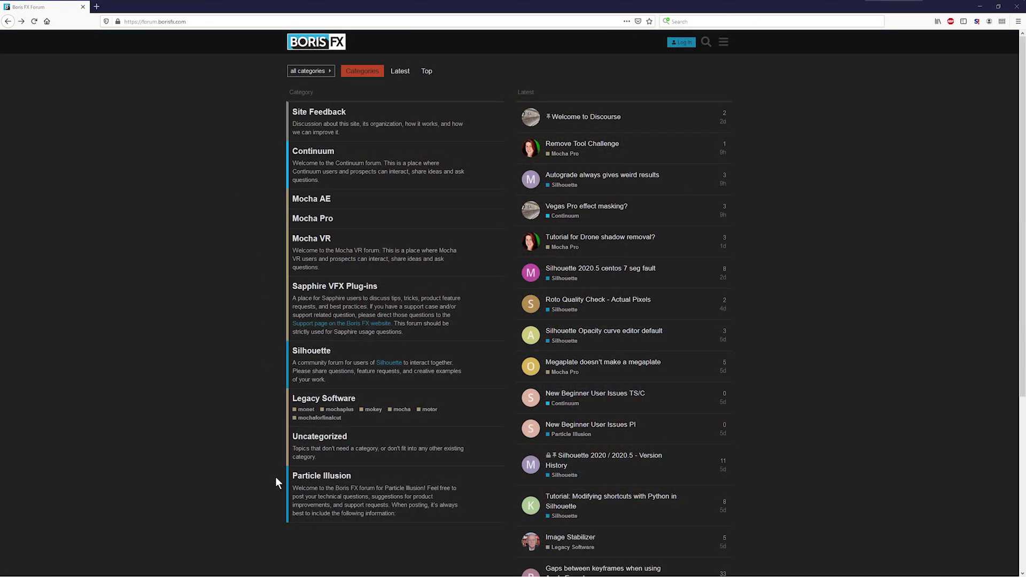
pyautogui.scroll(-3, 275, 114)
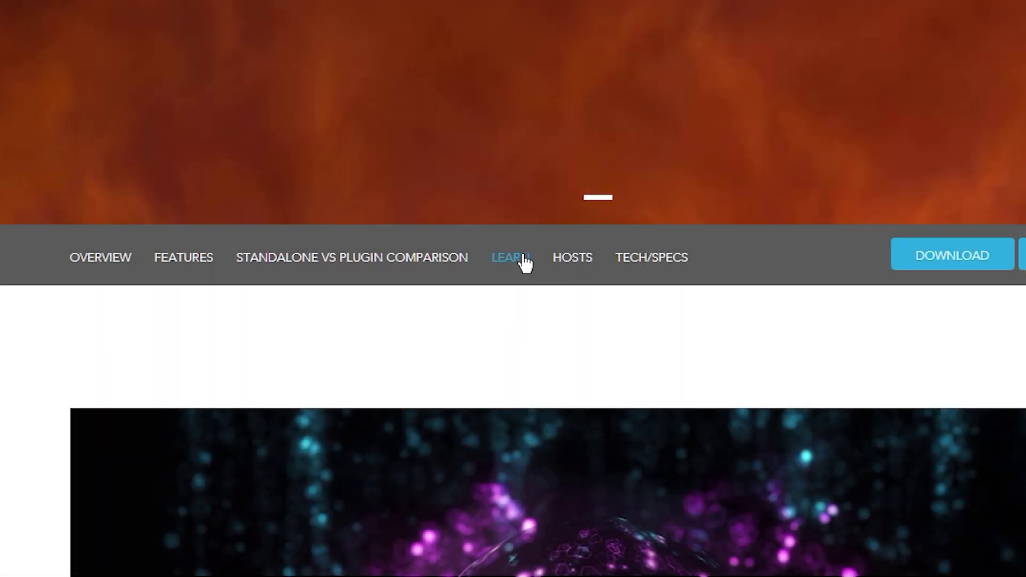
pyautogui.click(524, 264)
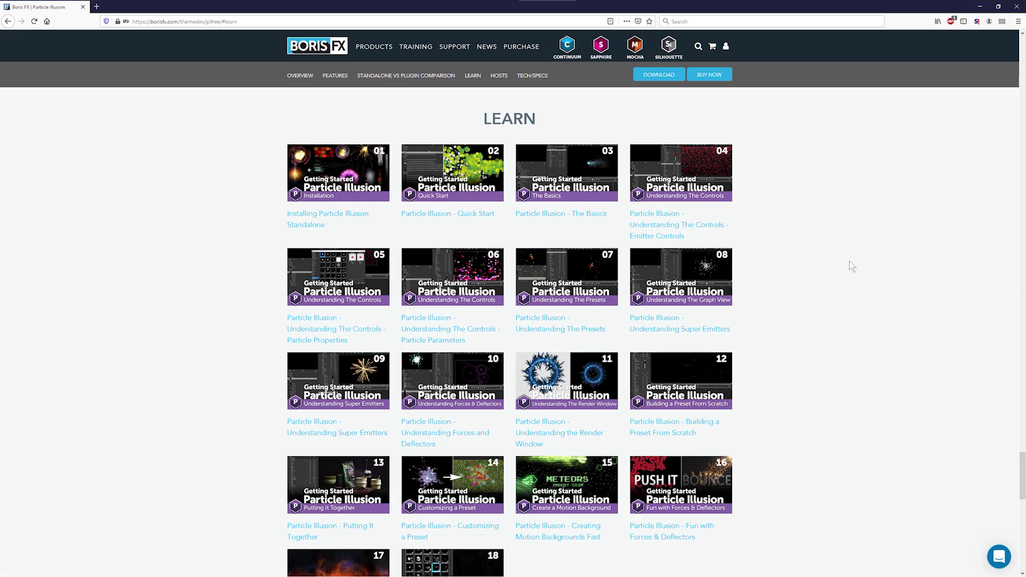
pyautogui.scroll(-2, 849, 261)
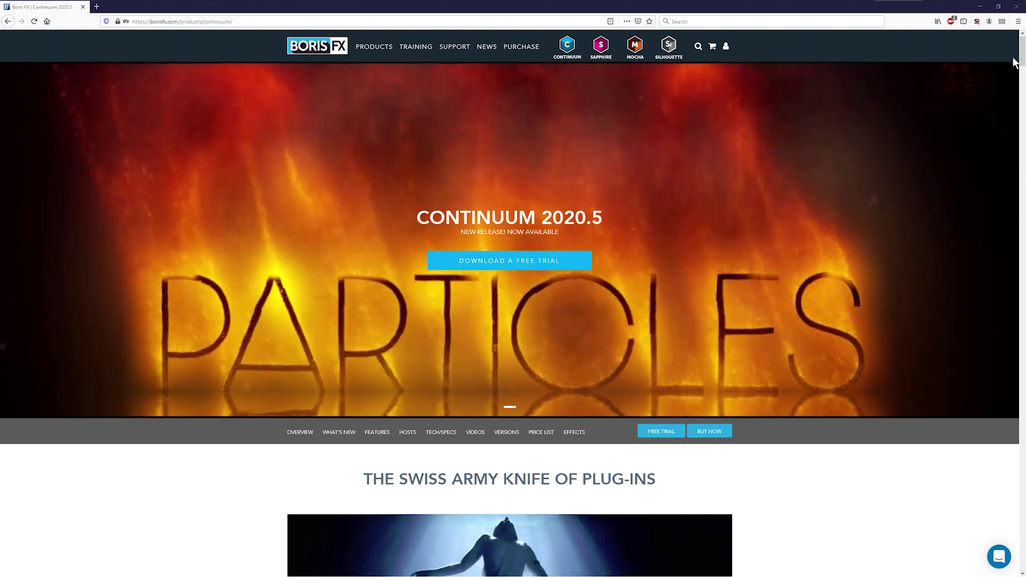
# Scroll the Continuum 2020.5 page down to the Particle Illusion Improvements section.
pyautogui.moveTo(1022, 56); pyautogui.dragTo(1022, 331)
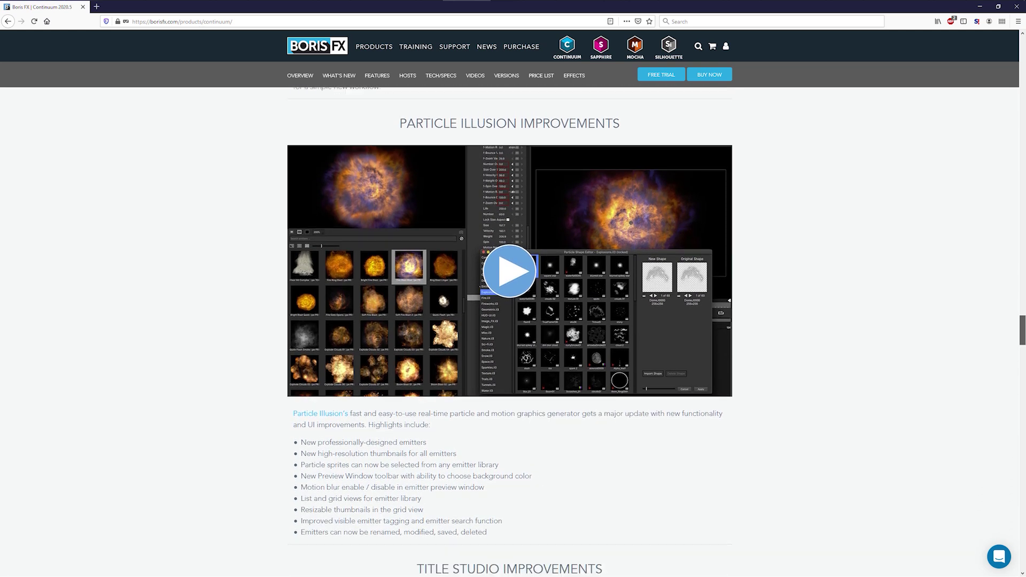